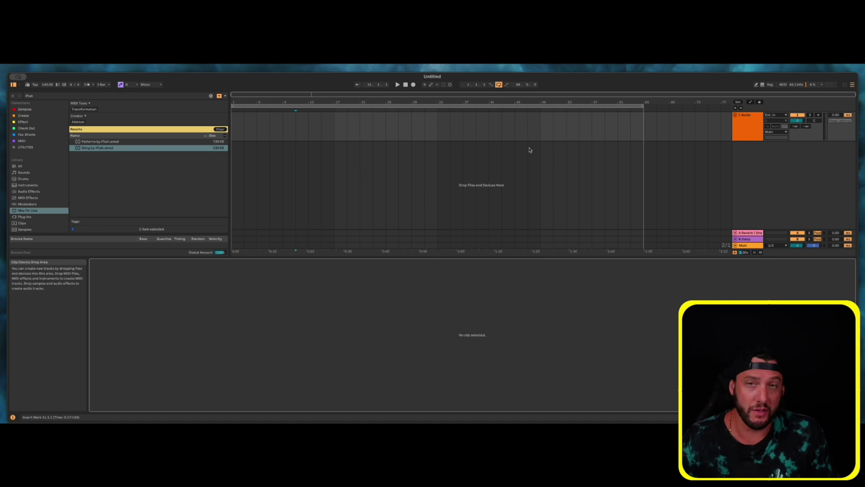
# - Add a new MIDI track to the arrangement
pyautogui.click(757, 212)
pyautogui.press('super+shift+t')
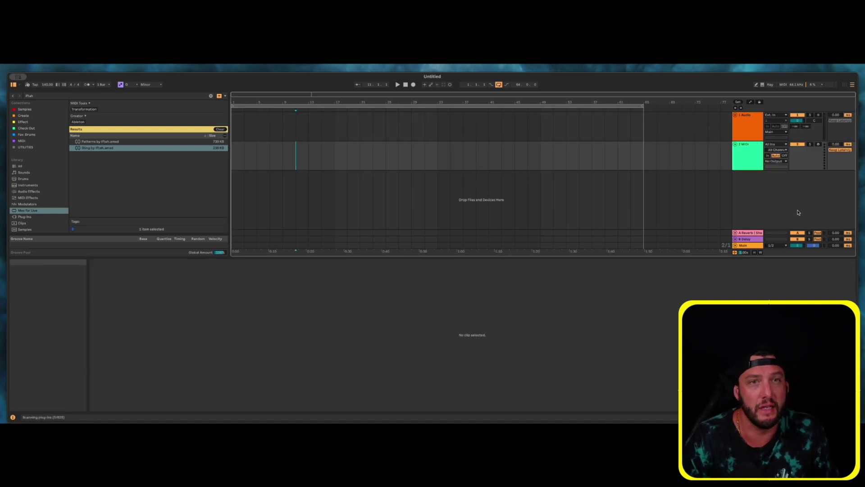
pyautogui.moveTo(645, 158); pyautogui.dragTo(503, 157)
pyautogui.click(504, 157)
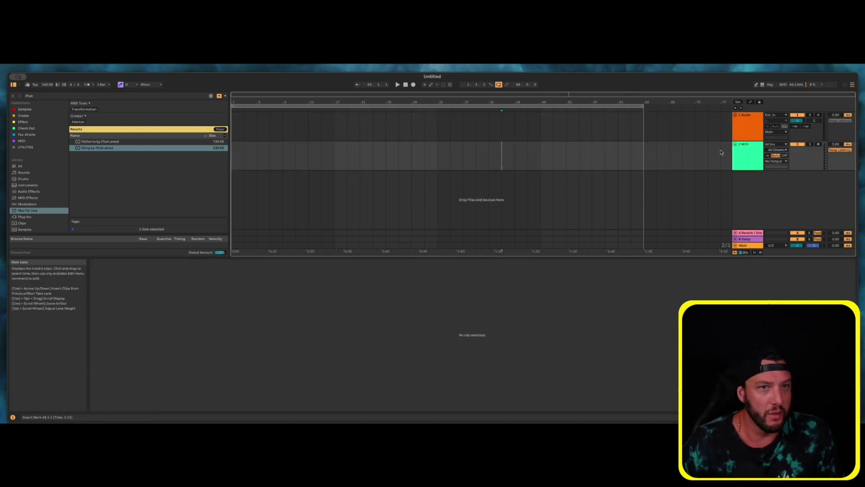
pyautogui.click(746, 164)
# - Load the Serum 2 instrument onto the new MIDI track from a browser search
pyautogui.press('super+f')
pyautogui.write('serum vs')
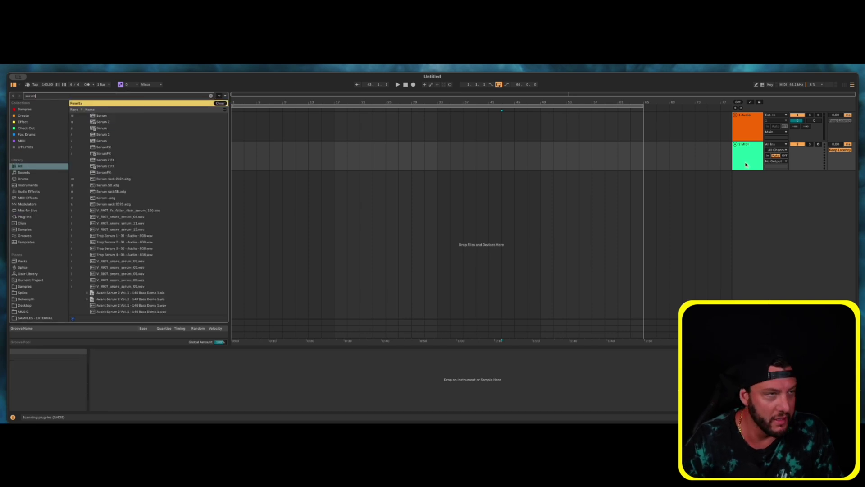
pyautogui.press('Down')
pyautogui.press('Down')
pyautogui.press('Return')
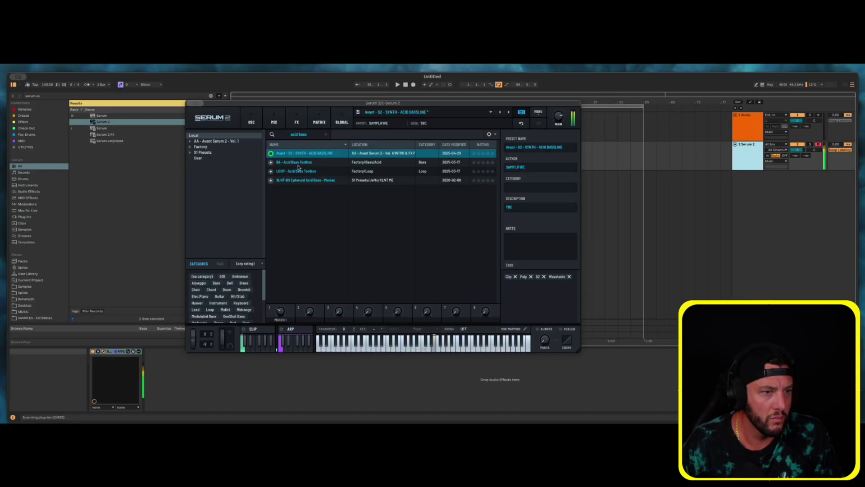
pyautogui.press('super+alt+p')
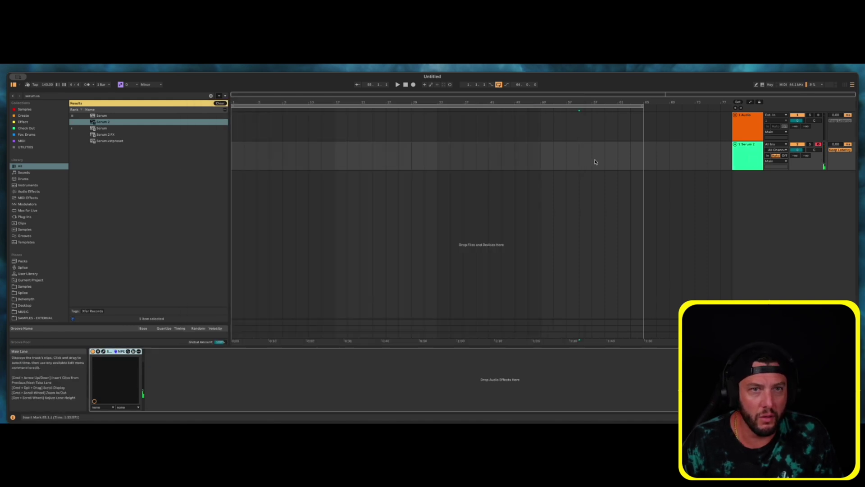
# - Create an empty MIDI clip spanning bars 1 to 33 on the Serum 2 track
pyautogui.moveTo(641, 160); pyautogui.dragTo(243, 163)
pyautogui.click(347, 157)
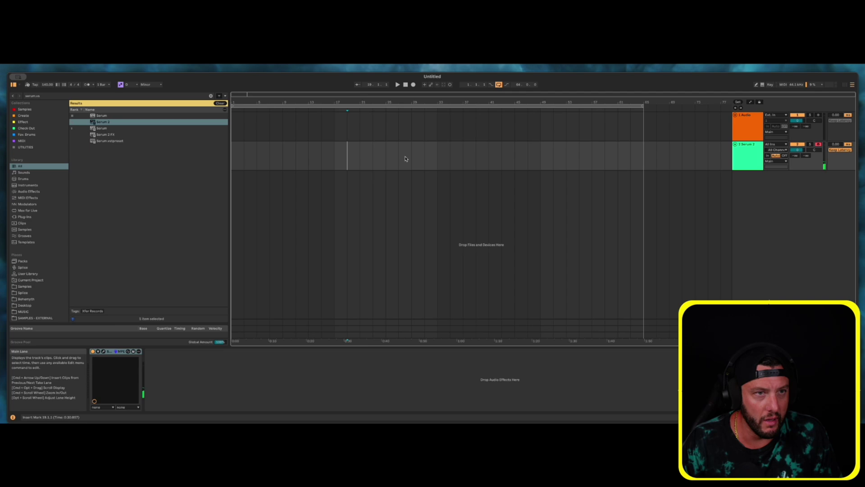
pyautogui.moveTo(438, 157); pyautogui.dragTo(233, 158)
pyautogui.press('super+shift+m')
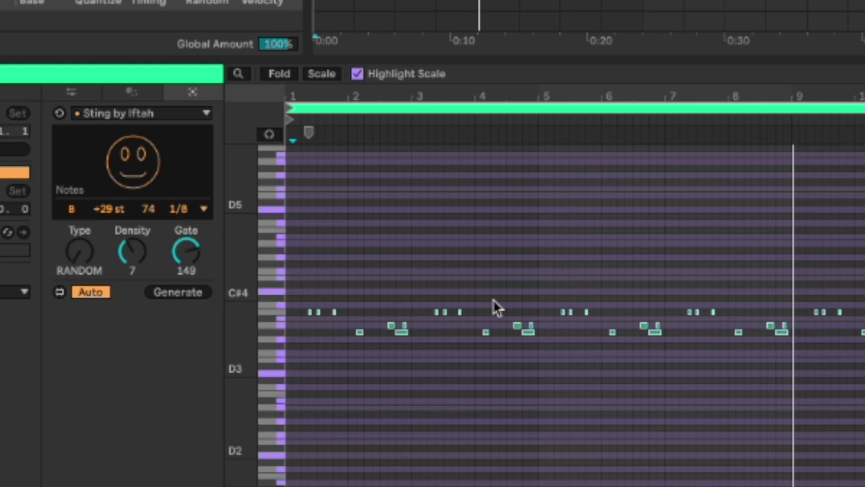
# - Generate Sting patterns three times, keeping a D minor pattern spread around D3 to D4
pyautogui.click(170, 294)
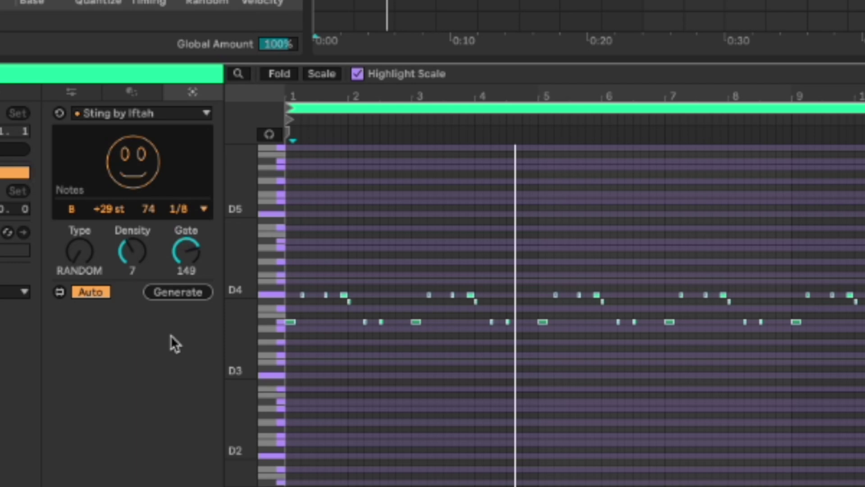
pyautogui.click(170, 293)
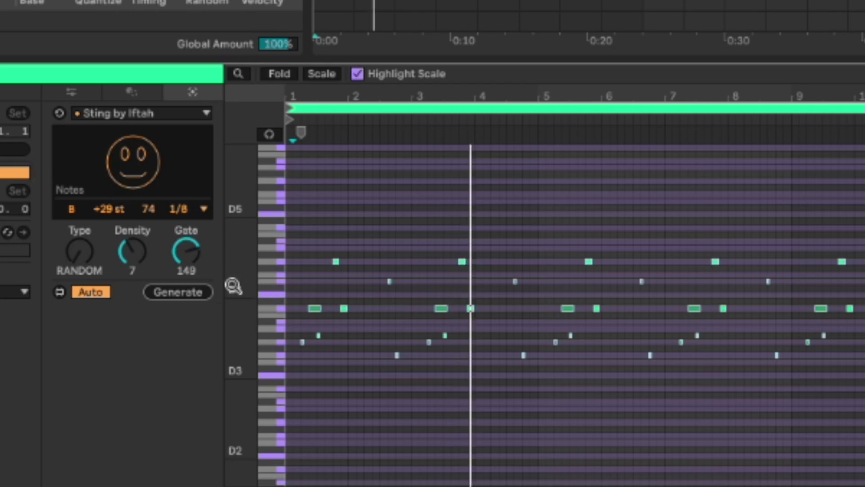
pyautogui.click(191, 293)
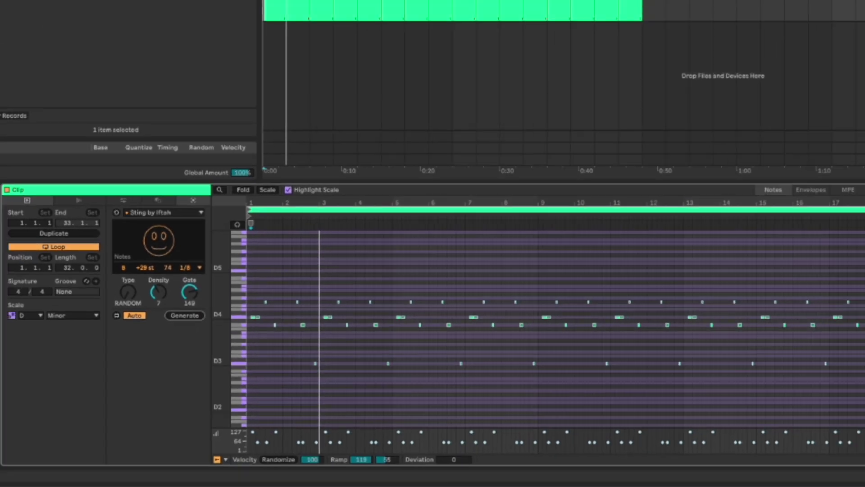
# - Switch Serum 2 to the LEAD - Metal preset and return to the clip's notes
pyautogui.hotkey('shift', 'Tab')
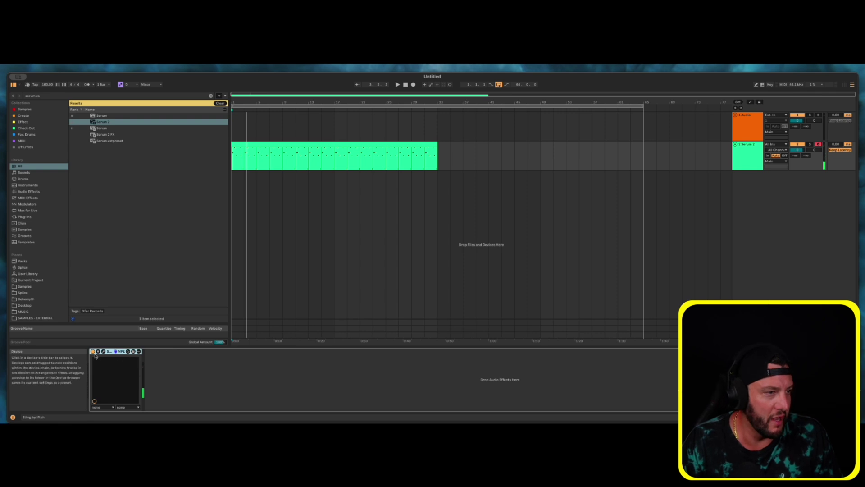
pyautogui.press('super+alt+p')
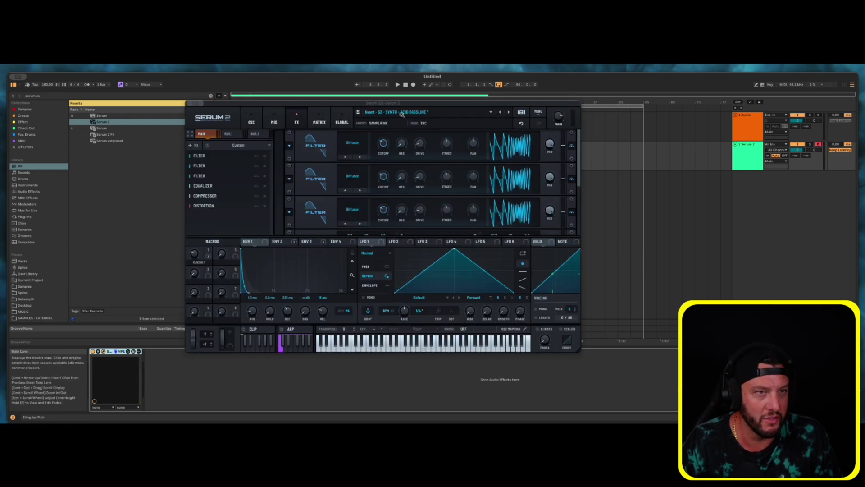
pyautogui.click(399, 112)
pyautogui.moveTo(400, 131)
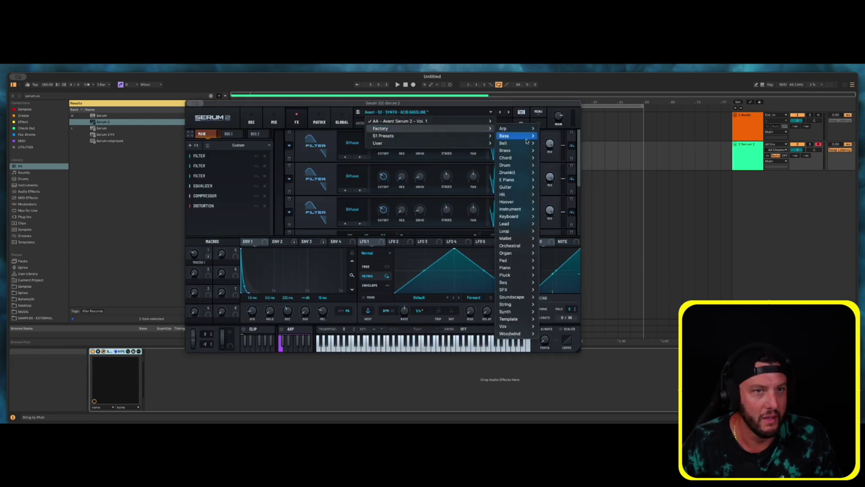
pyautogui.moveTo(514, 143)
pyautogui.click(569, 151)
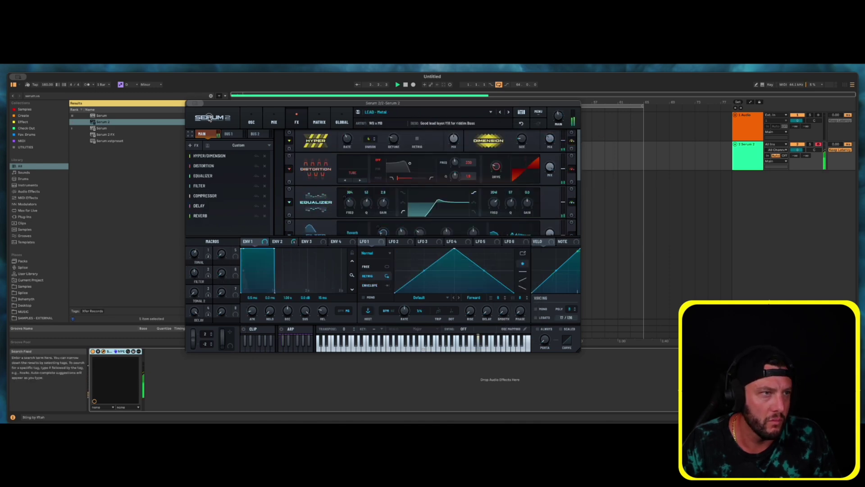
pyautogui.click(194, 104)
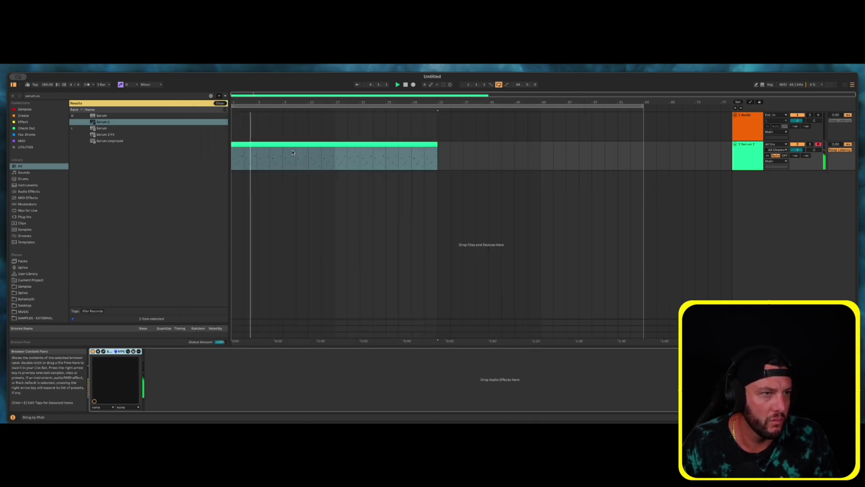
pyautogui.hotkey('ctrl', 'a')
pyautogui.hotkey('shift', 'Tab')
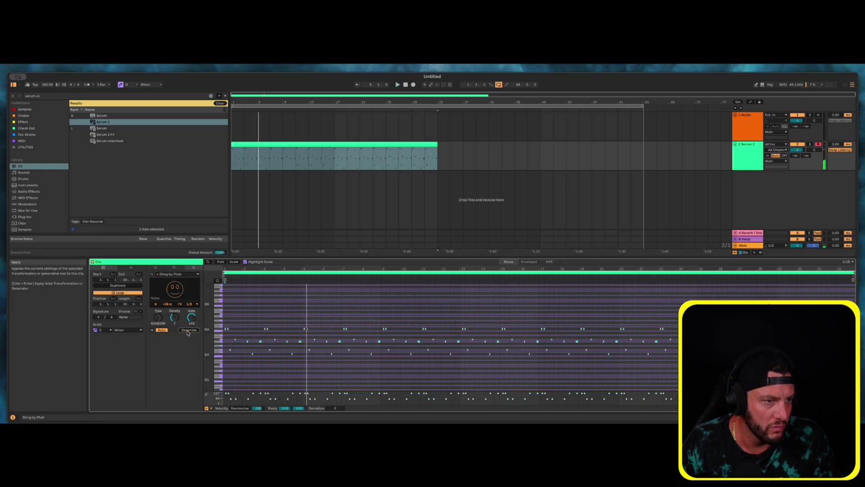
# - Regenerate the Sting note pattern four times during playback
pyautogui.click(186, 330)
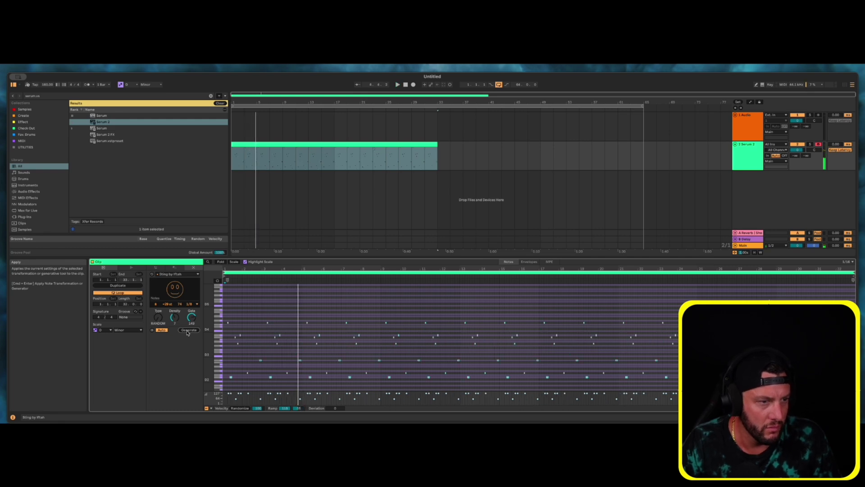
pyautogui.click(188, 330)
pyautogui.click(188, 330)
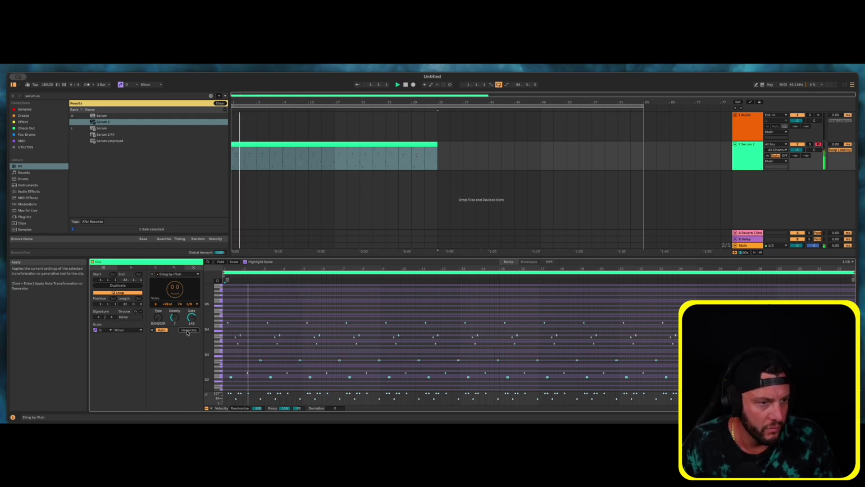
pyautogui.click(188, 331)
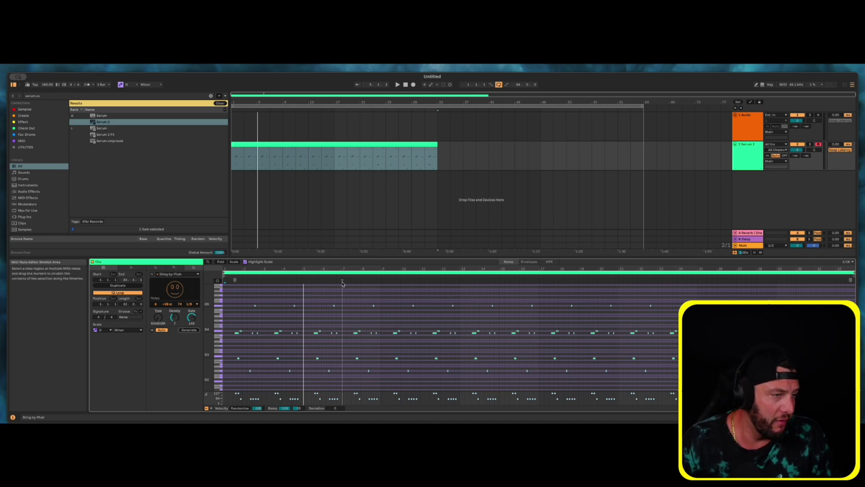
pyautogui.scroll(2, 307, 327)
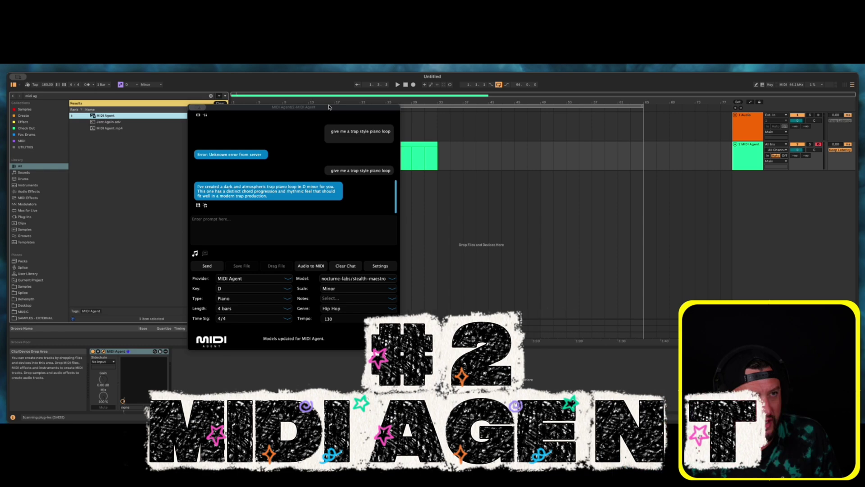
# - Move the MIDI Agent window aside and keep MIDI Agent as the provider
pyautogui.moveTo(334, 120); pyautogui.dragTo(404, 123)
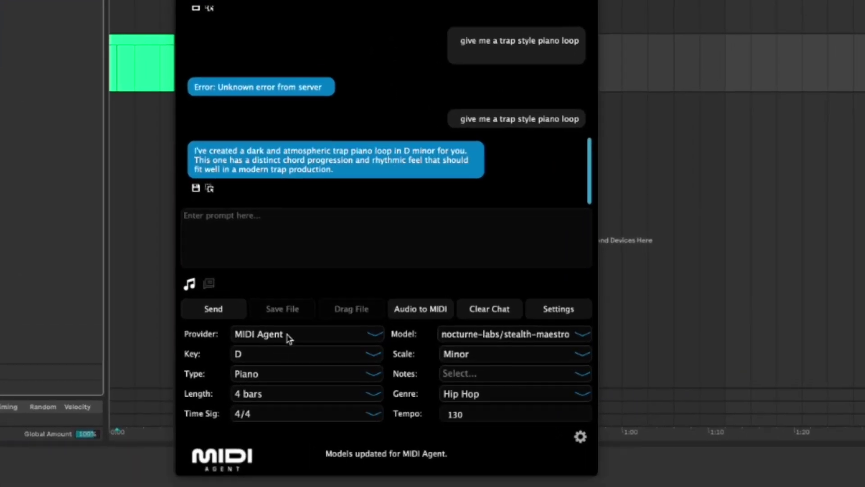
pyautogui.click(321, 293)
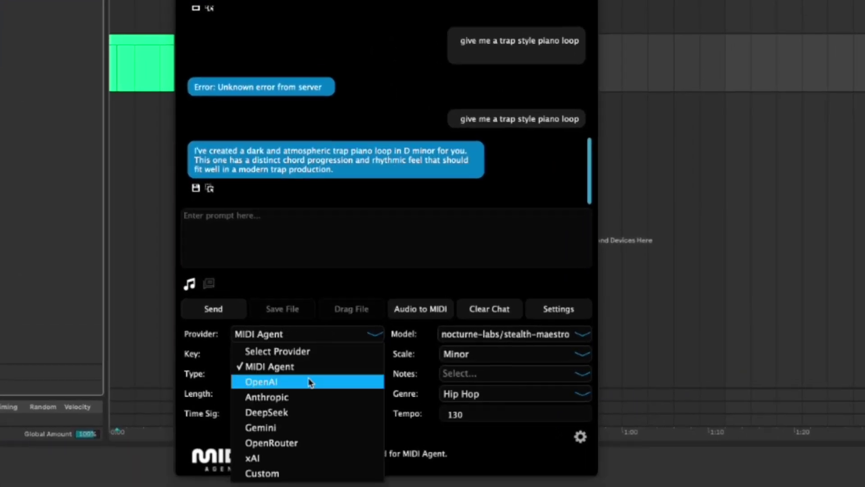
pyautogui.click(355, 370)
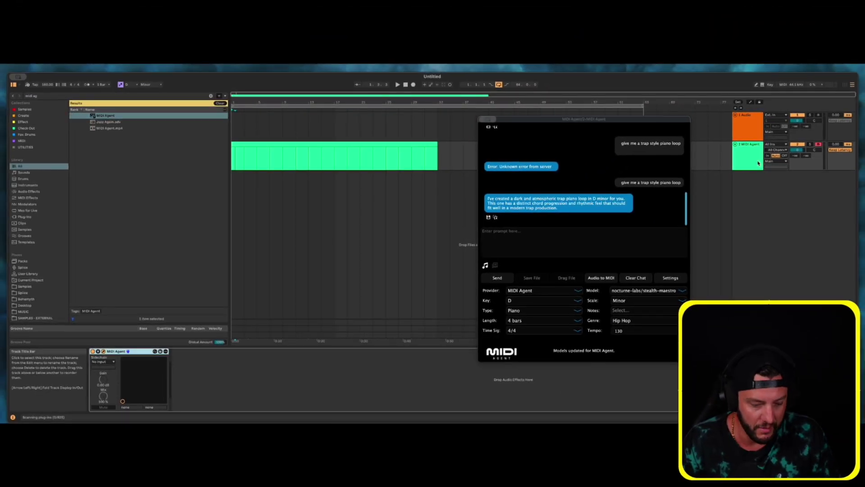
# - Search the browser for 'pianno' and drag the generated piano loop onto the Augmented track
pyautogui.hotkey('ctrl', 'f')
pyautogui.write('pianno')
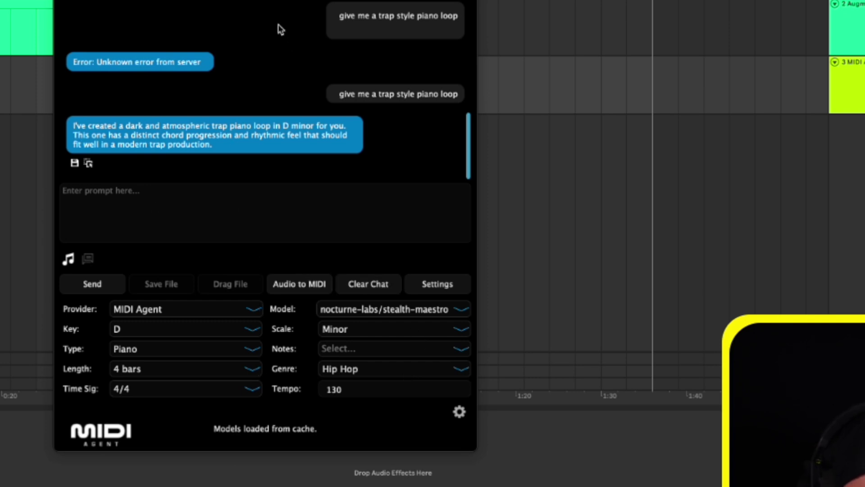
pyautogui.moveTo(278, 24); pyautogui.dragTo(469, 20)
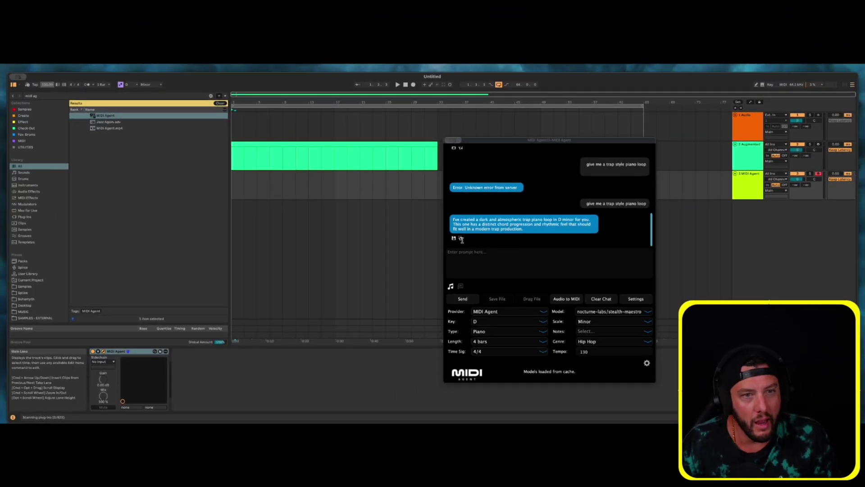
pyautogui.moveTo(461, 238); pyautogui.dragTo(234, 155)
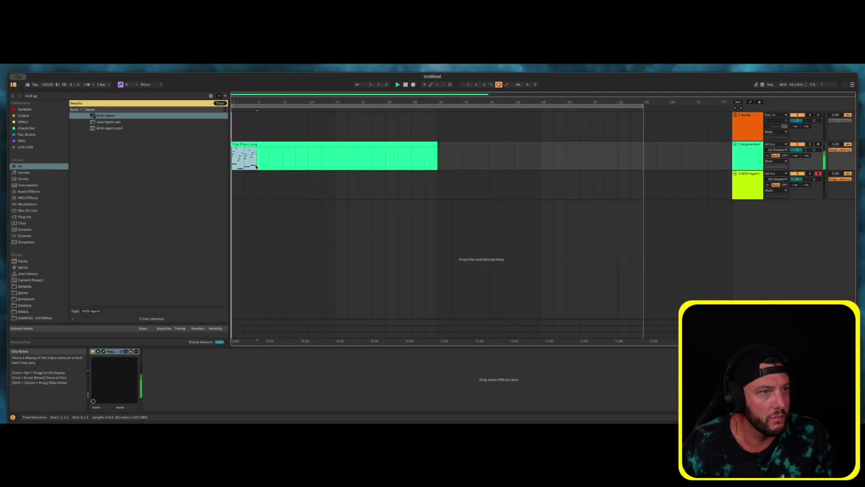
# - Play the set and select the full time range of the Trap Piano Loop clip
pyautogui.press('space')
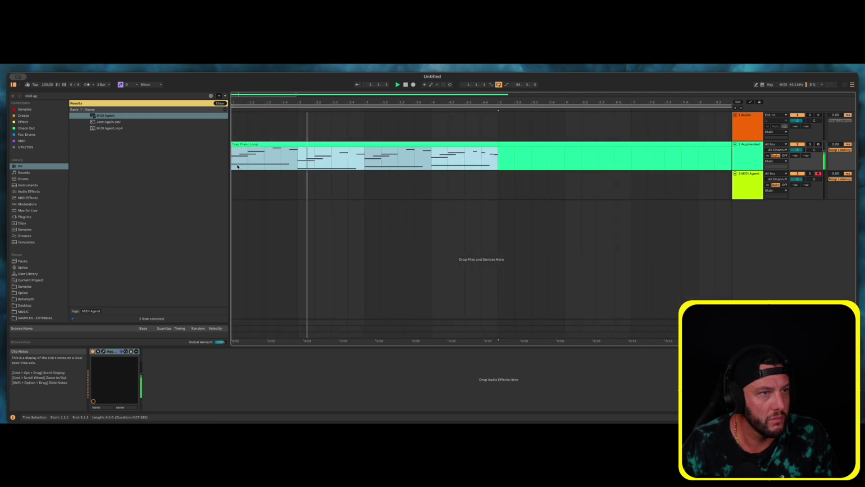
pyautogui.click(495, 162)
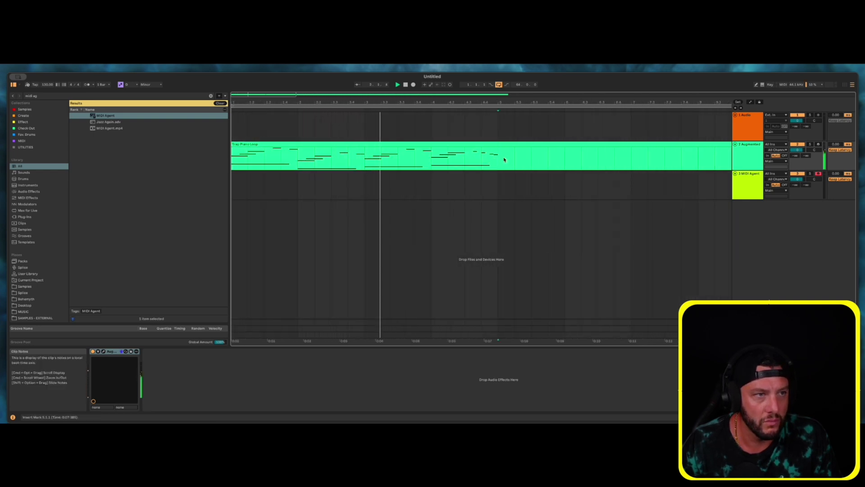
pyautogui.moveTo(498, 158); pyautogui.dragTo(448, 158)
pyautogui.moveTo(351, 162); pyautogui.dragTo(233, 157)
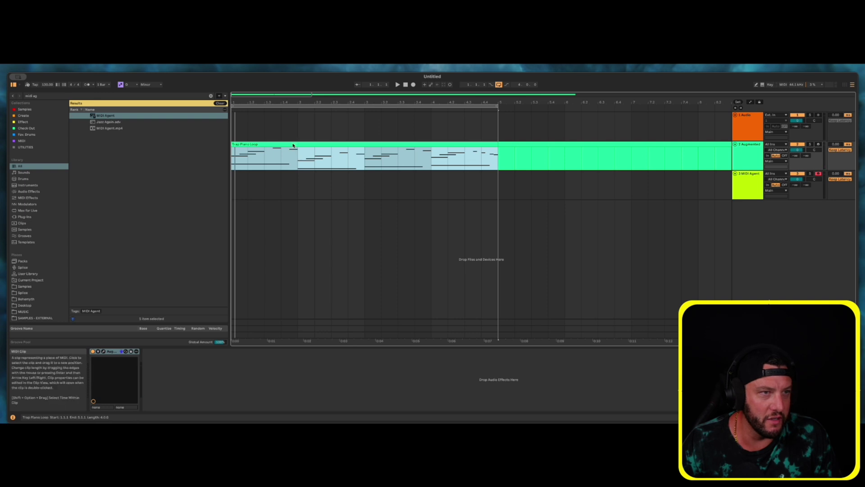
# - Toggle the Detail View and reopen the MIDI Agent plug-in window
pyautogui.hotkey('shift', 'Tab')
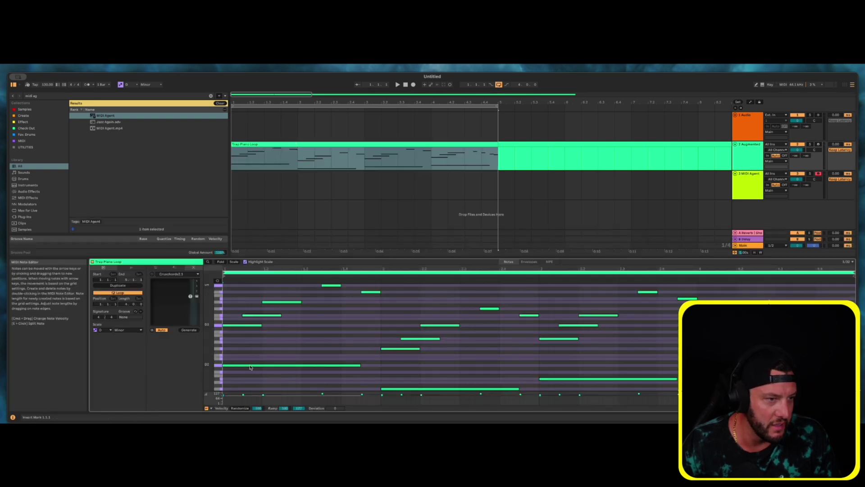
pyautogui.hotkey('shift', 'Tab')
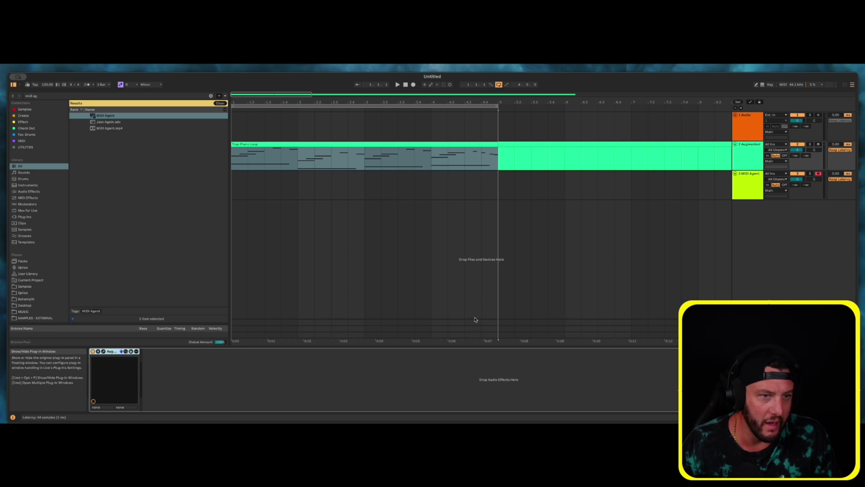
pyautogui.press('super+alt+p')
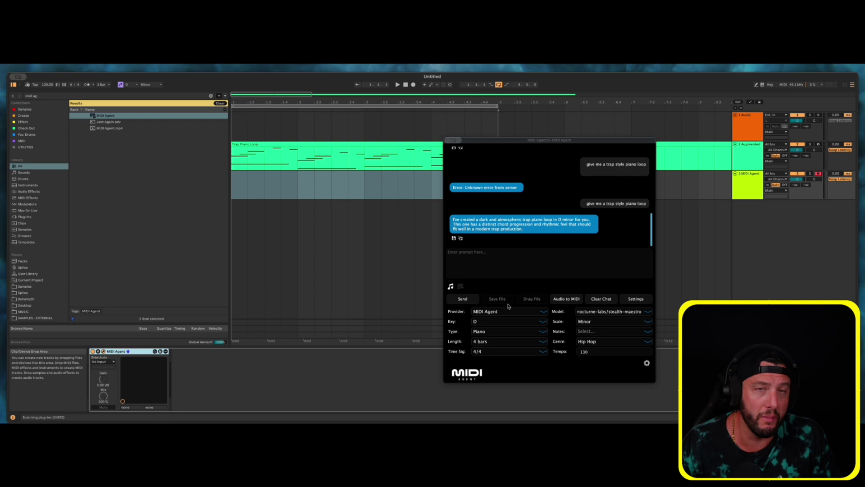
# - Close MIDI Agent and open the Trap Piano Loop clip in the clip editor
pyautogui.click(563, 155)
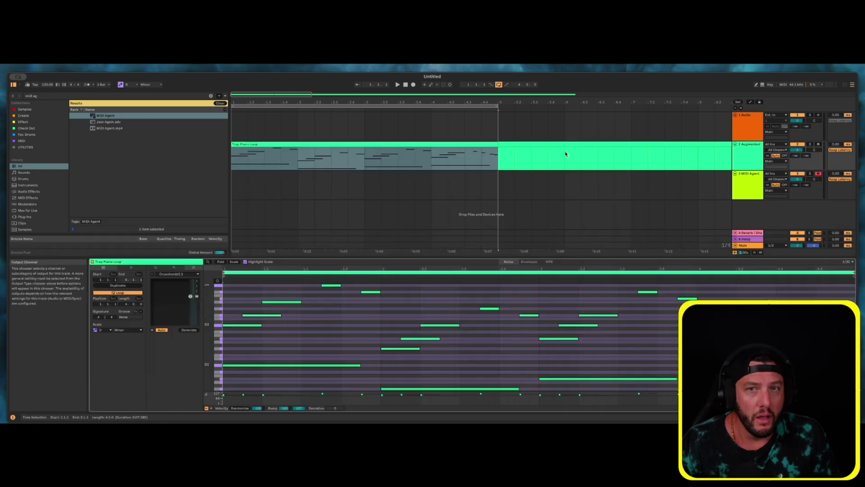
pyautogui.click(516, 145)
pyautogui.hotkey('shift', 'Tab')
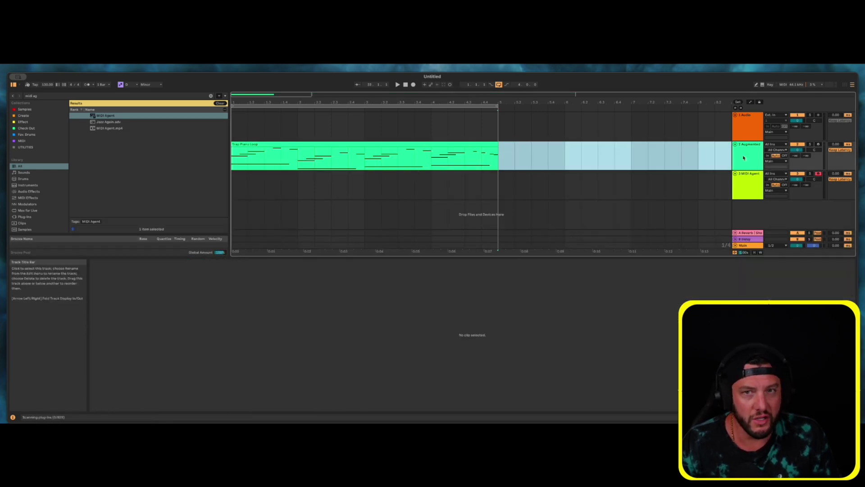
pyautogui.doubleClick(308, 148)
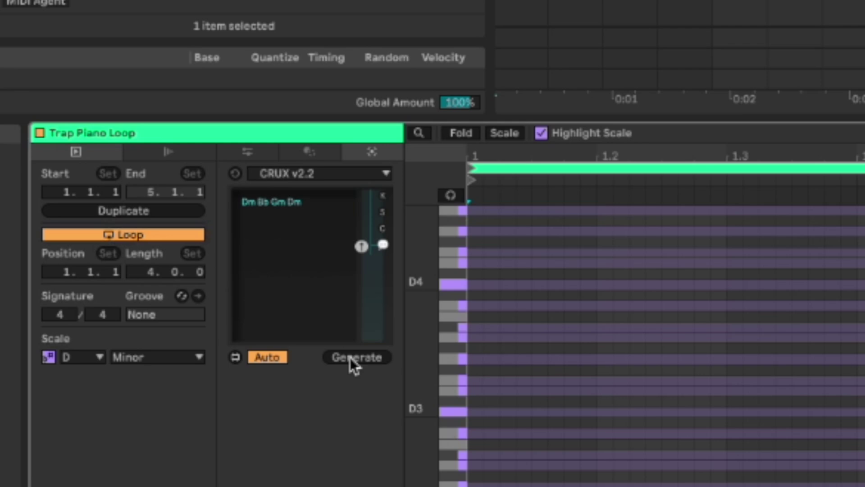
# - Generate Dm Bb Gm Dm chords with CRUX, stop playback, and show the CRUX prompt
pyautogui.click(350, 357)
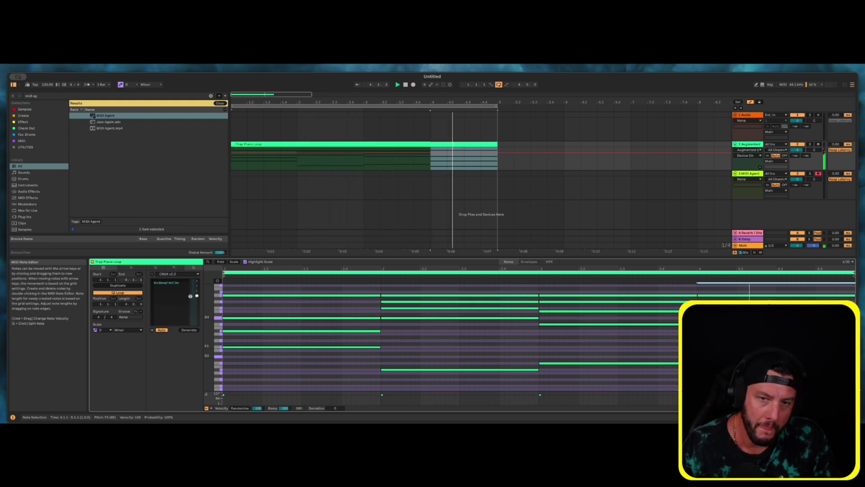
pyautogui.press('space')
pyautogui.press('super+a')
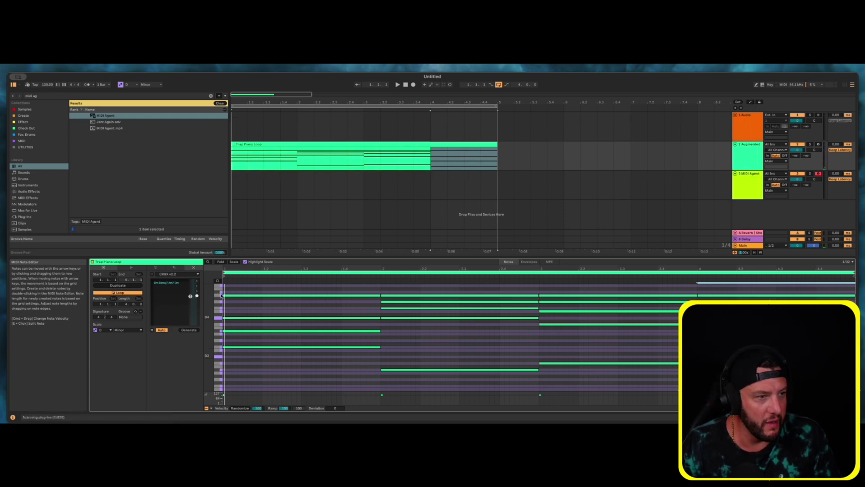
pyautogui.click(197, 295)
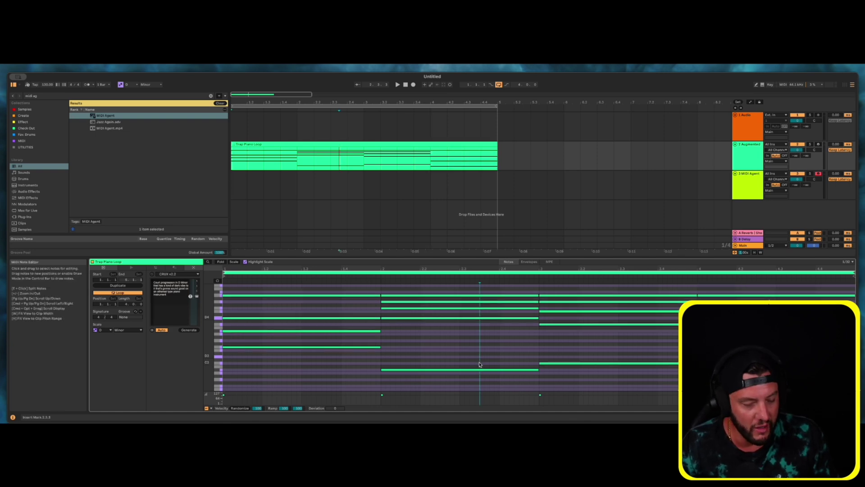
# - Strum all chord notes with Strum High raised to 100%, then play the loop
pyautogui.press('super+a')
pyautogui.click(425, 354)
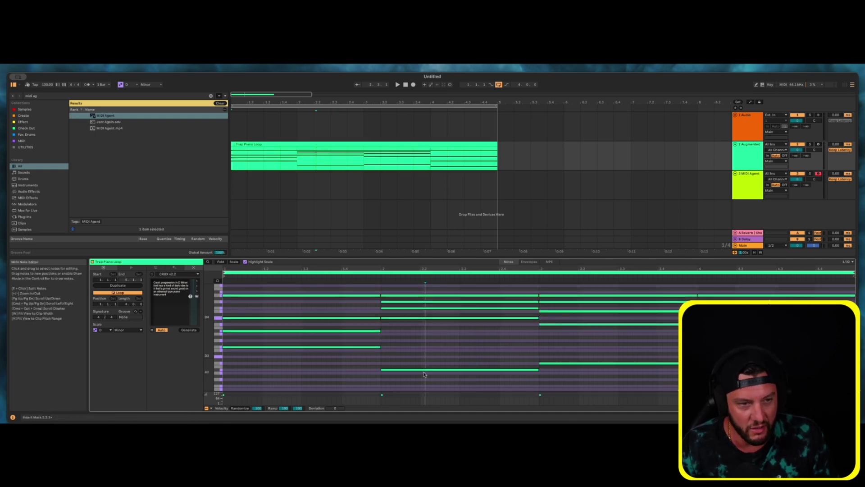
pyautogui.press('super+a')
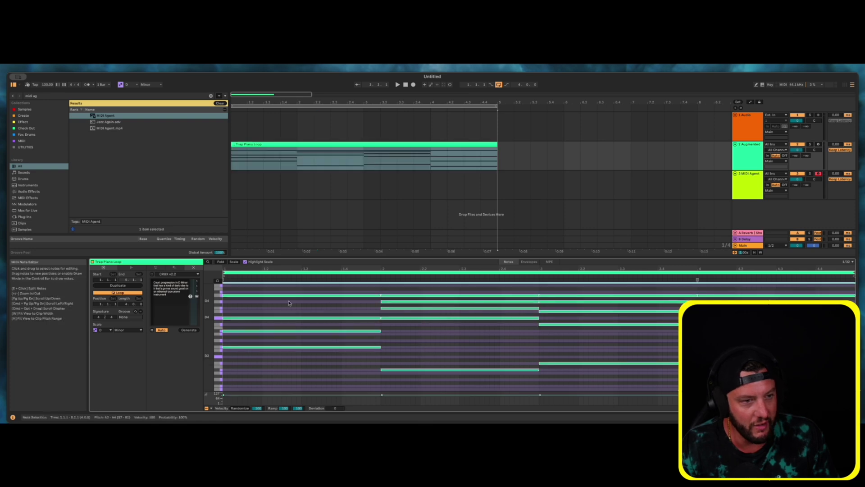
pyautogui.click(173, 268)
pyautogui.click(172, 273)
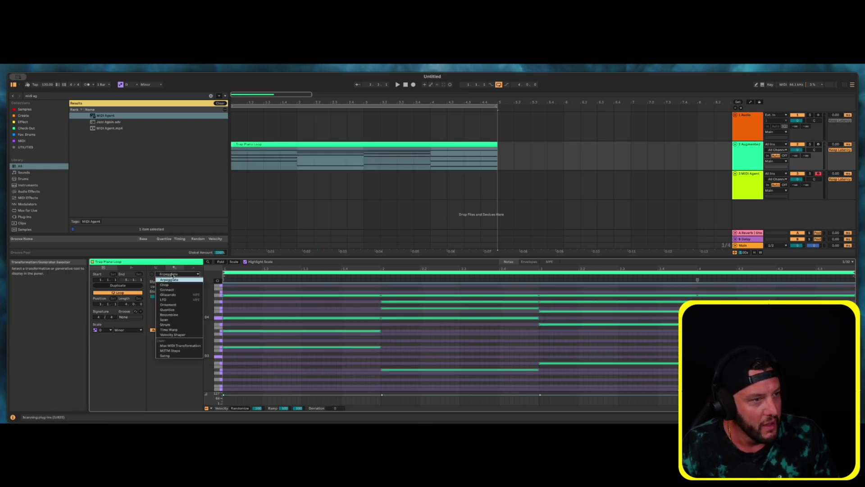
pyautogui.click(174, 325)
pyautogui.moveTo(178, 290); pyautogui.dragTo(200, 289)
pyautogui.press('space')
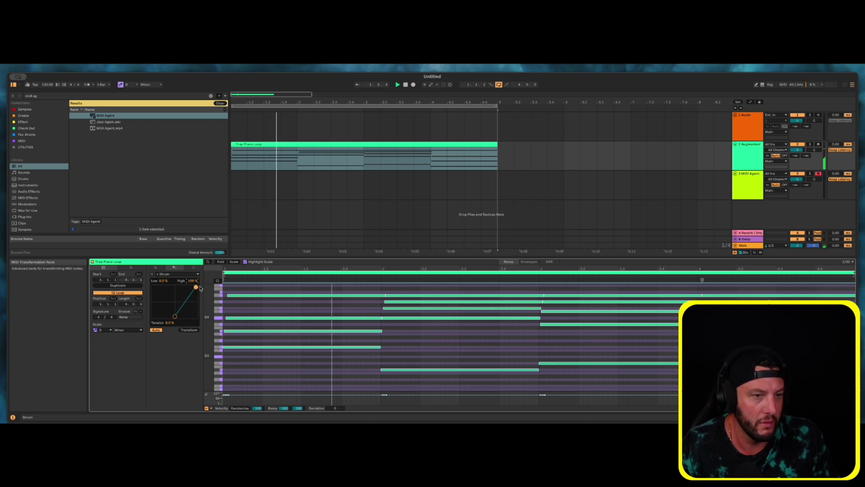